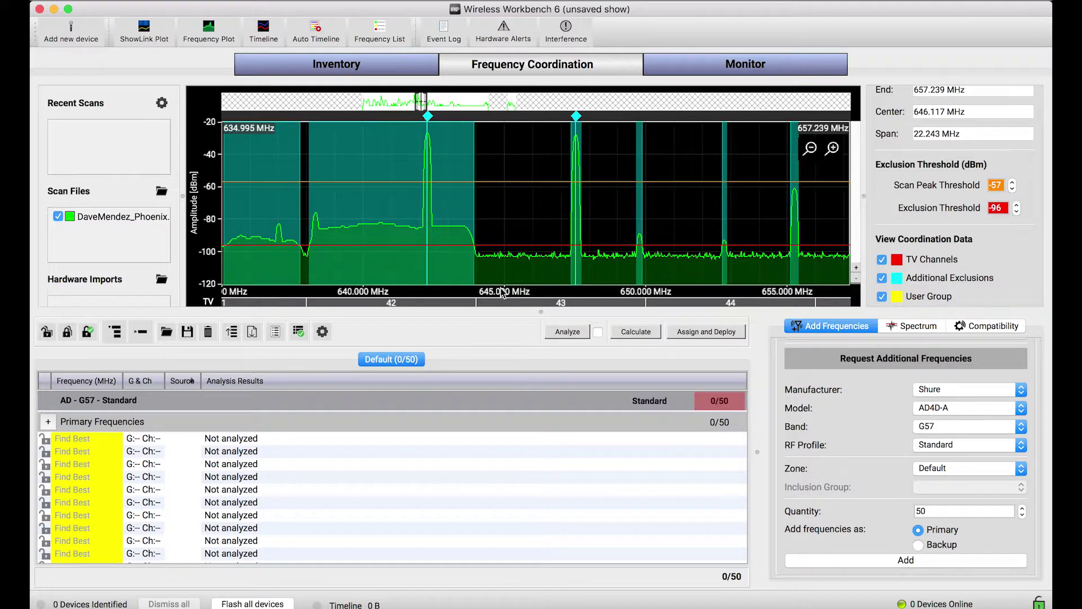
Show the Spectrum summary: 8 excluded frequencies and 63 ranges at -96 dBm, panned toward higher frequencies
{"action": "scroll", "coordinate": [498, 268], "scroll_direction": "up", "scroll_amount": 2}
{"action": "scroll", "coordinate": [498, 269], "scroll_direction": "down", "scroll_amount": 6}
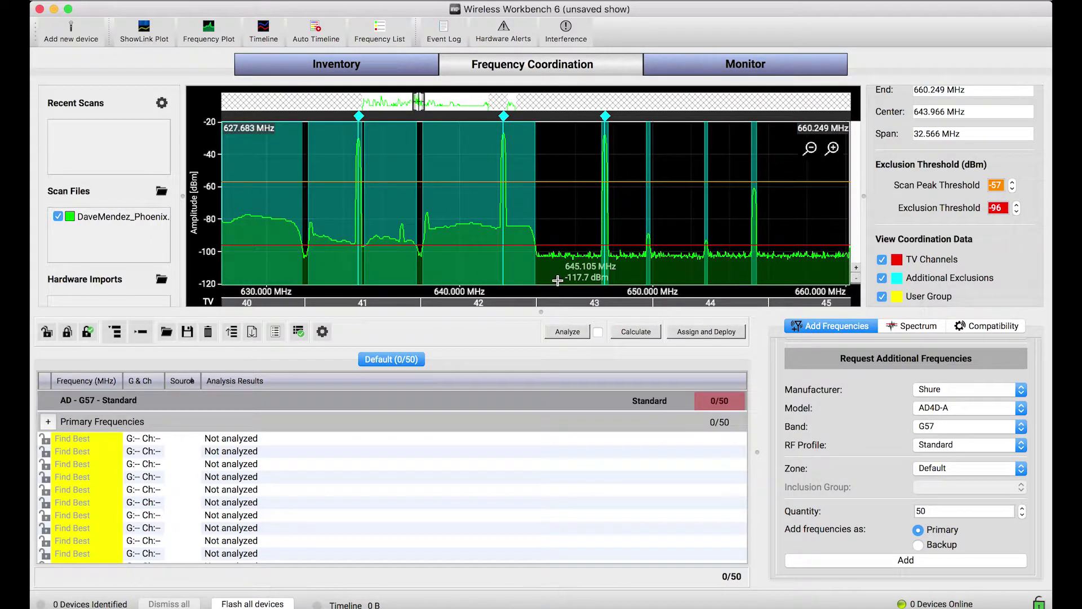
{"action": "scroll", "coordinate": [522, 269], "scroll_direction": "right", "scroll_amount": 3}
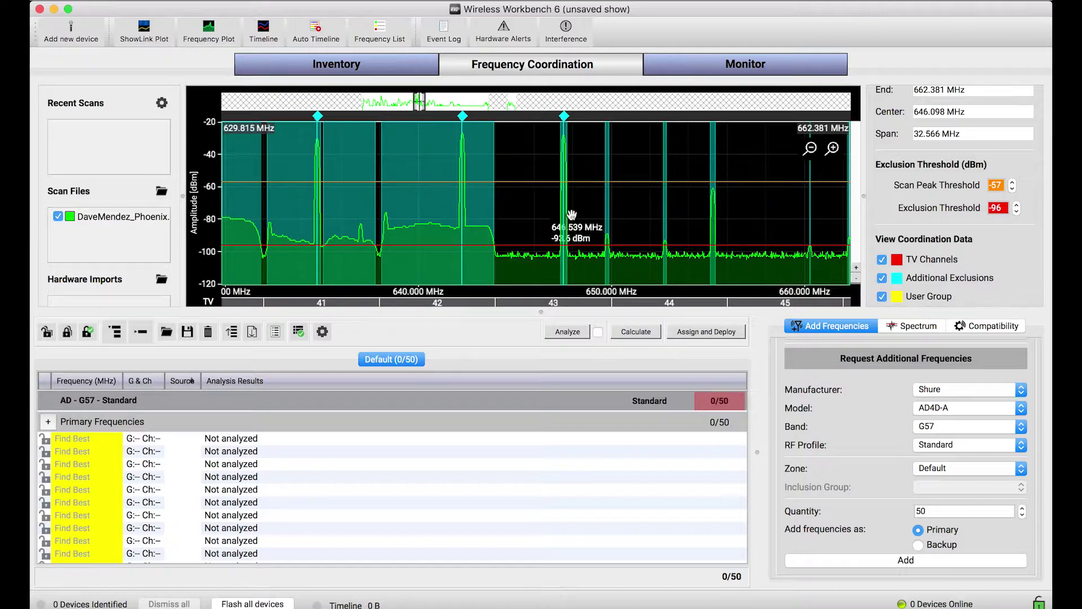
{"action": "left_click", "coordinate": [908, 327]}
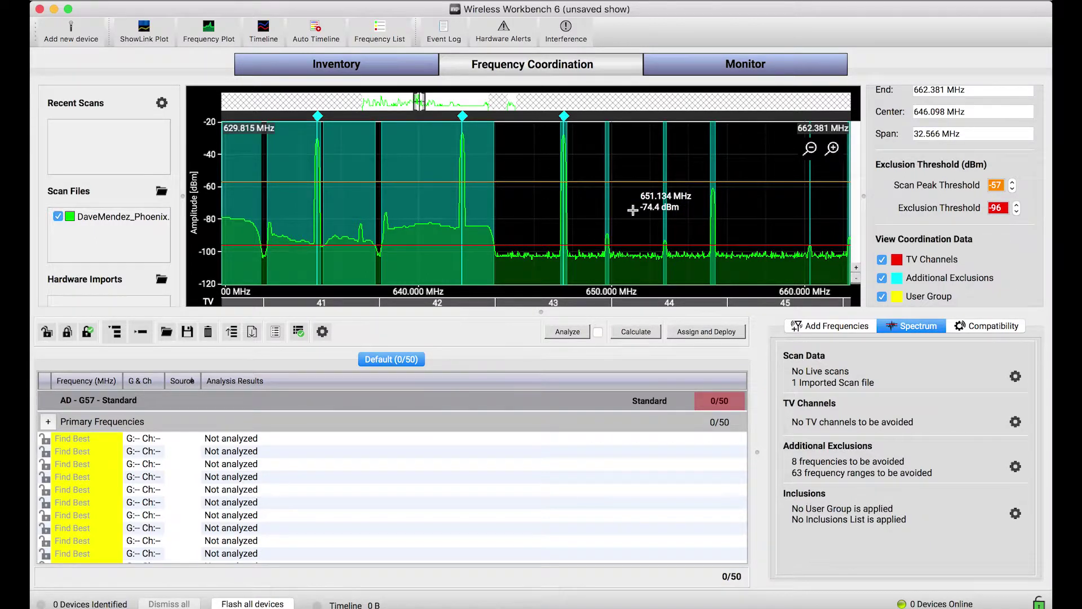
{"action": "left_click_drag", "start_coordinate": [633, 209], "coordinate": [675, 210]}
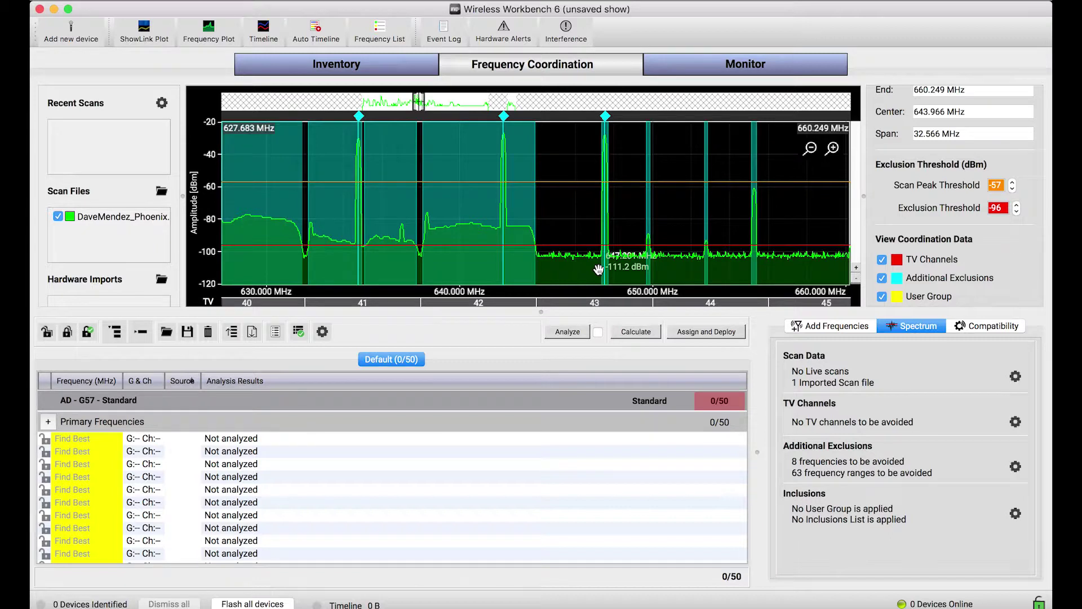
Raise the red exclusion threshold line on the spectrum plot by several steps
{"action": "scroll", "coordinate": [584, 267], "scroll_direction": "right", "scroll_amount": 3}
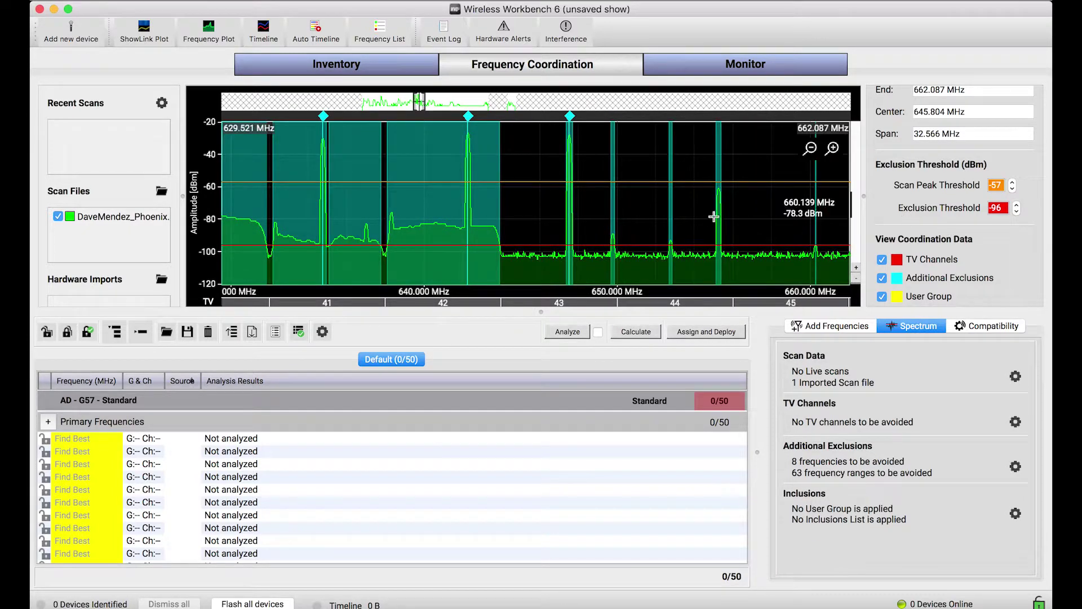
{"action": "scroll", "coordinate": [510, 215], "scroll_direction": "up", "scroll_amount": 3}
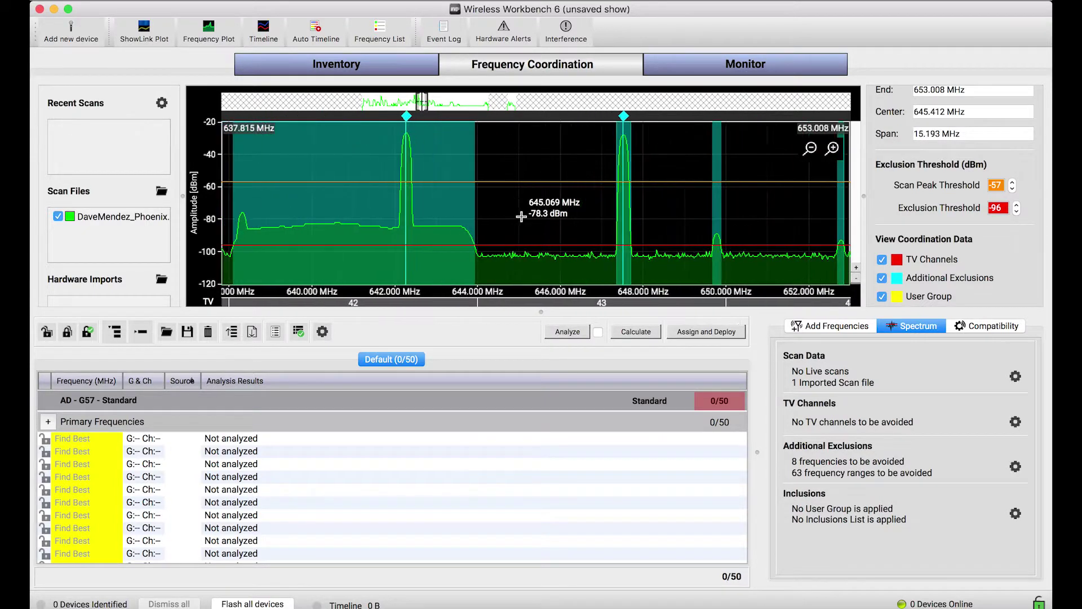
{"action": "left_click_drag", "start_coordinate": [473, 245], "coordinate": [476, 229]}
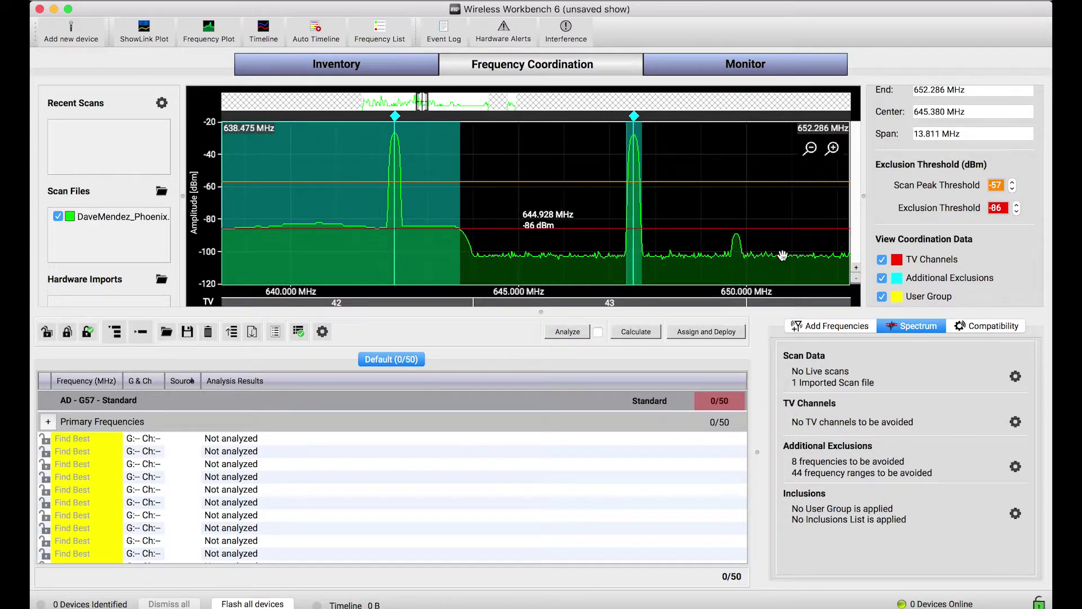
{"action": "left_click", "coordinate": [1017, 204]}
{"action": "left_click", "coordinate": [1017, 204]}
{"action": "left_click", "coordinate": [1017, 204]}
{"action": "left_click", "coordinate": [1017, 204]}
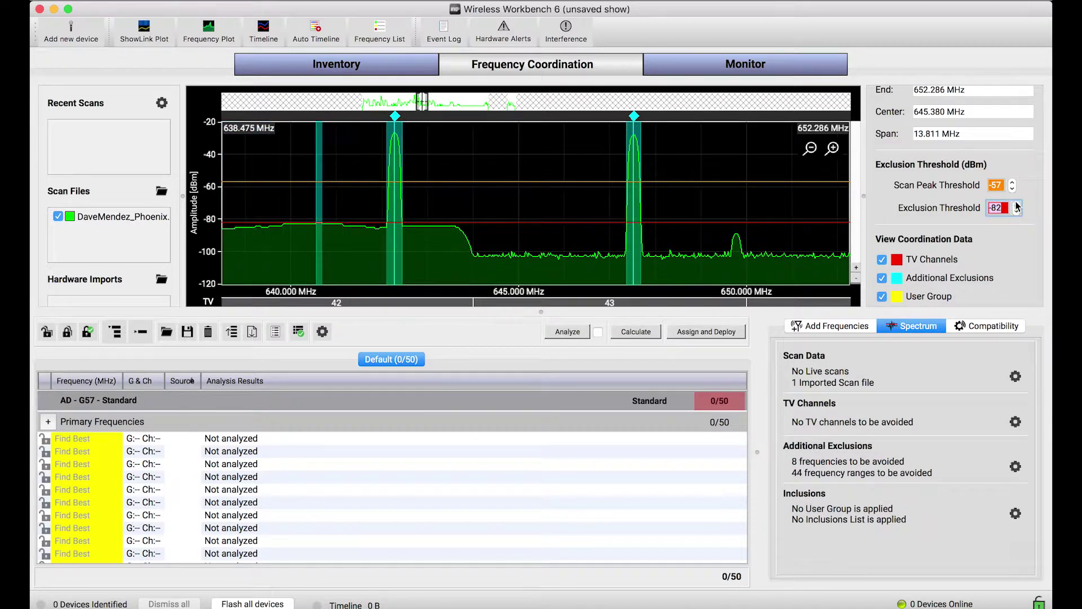
{"action": "left_click", "coordinate": [1017, 204]}
{"action": "left_click", "coordinate": [1017, 204]}
Bring the exclusion threshold back down to -91 dBm, leaving 55 excluded ranges
{"action": "left_click", "coordinate": [1018, 212]}
{"action": "left_click", "coordinate": [1018, 213]}
{"action": "left_click", "coordinate": [1018, 212]}
{"action": "left_click", "coordinate": [1018, 212]}
{"action": "left_click", "coordinate": [1018, 212]}
{"action": "left_click", "coordinate": [1018, 213]}
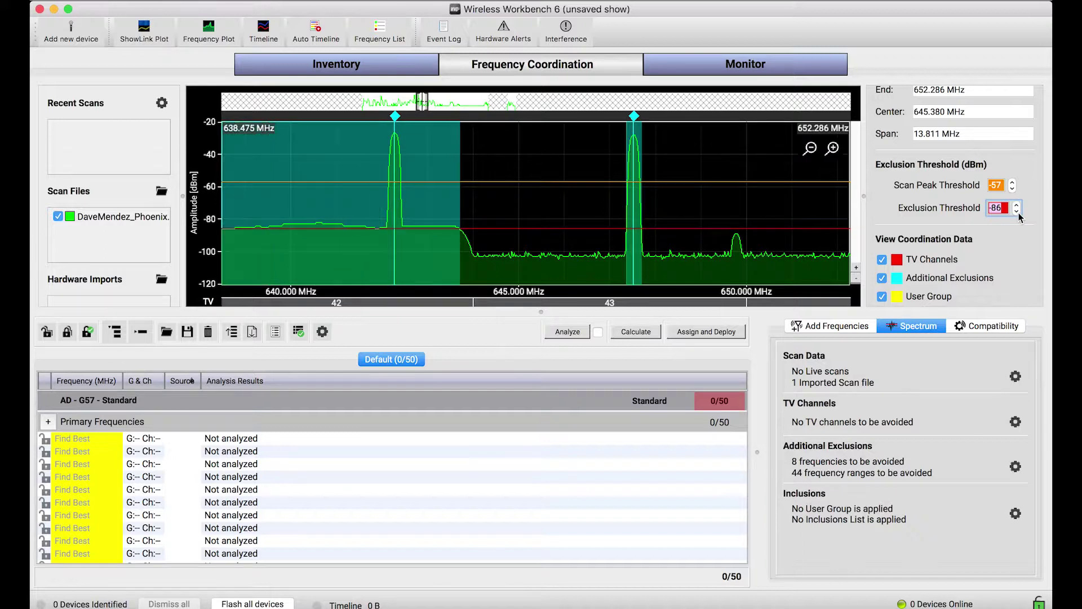
{"action": "left_click", "coordinate": [1018, 213]}
{"action": "left_click", "coordinate": [1018, 212]}
{"action": "left_click", "coordinate": [1018, 212]}
{"action": "left_click", "coordinate": [1018, 213]}
{"action": "left_click", "coordinate": [1018, 213]}
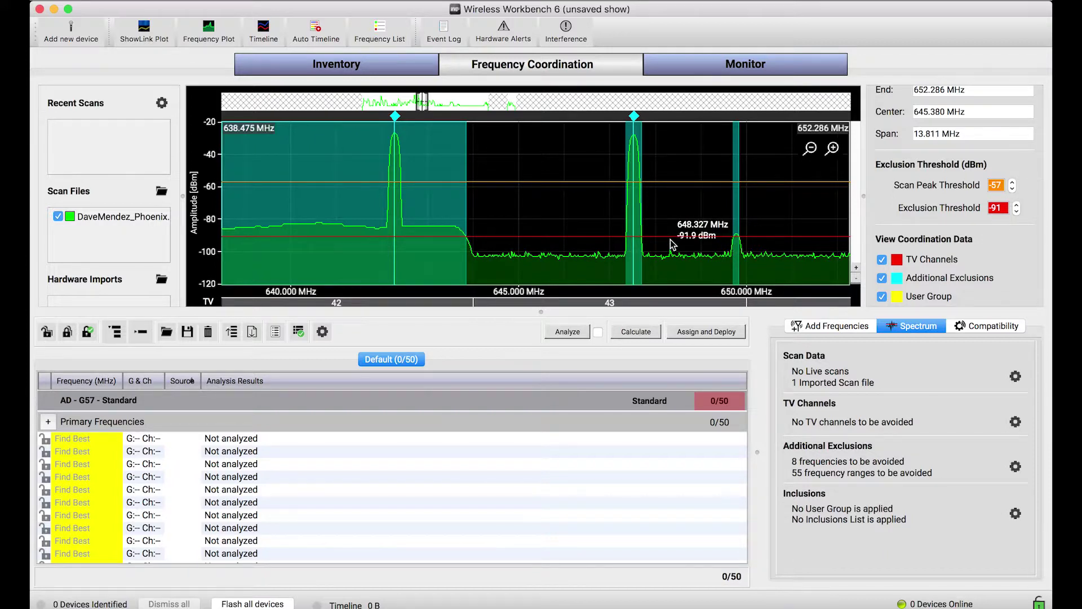
{"action": "left_click_drag", "start_coordinate": [671, 246], "coordinate": [667, 247]}
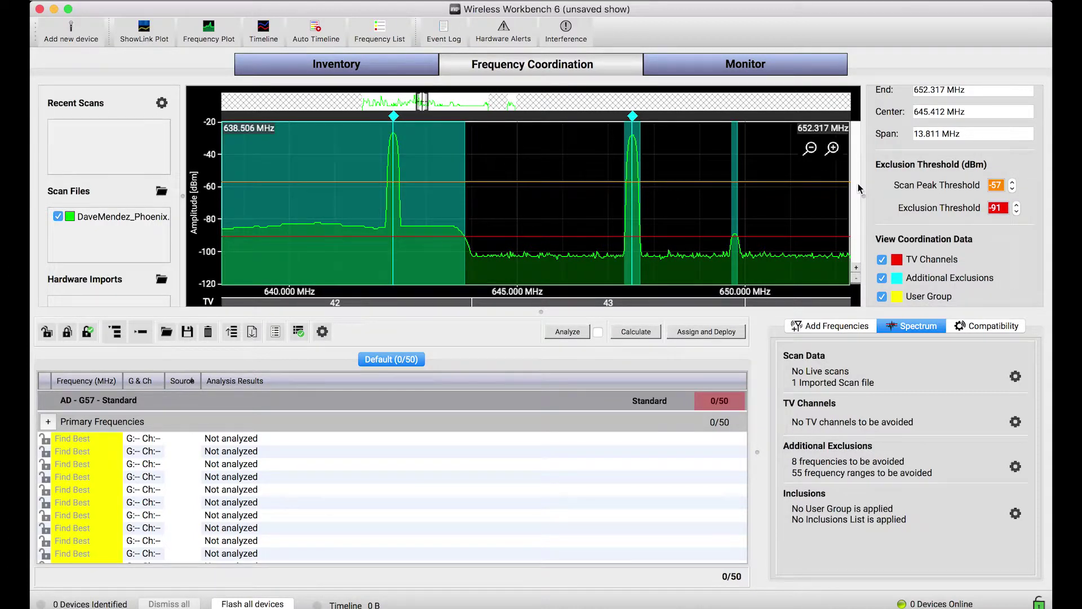
{"action": "scroll", "coordinate": [652, 220], "scroll_direction": "up", "scroll_amount": 1}
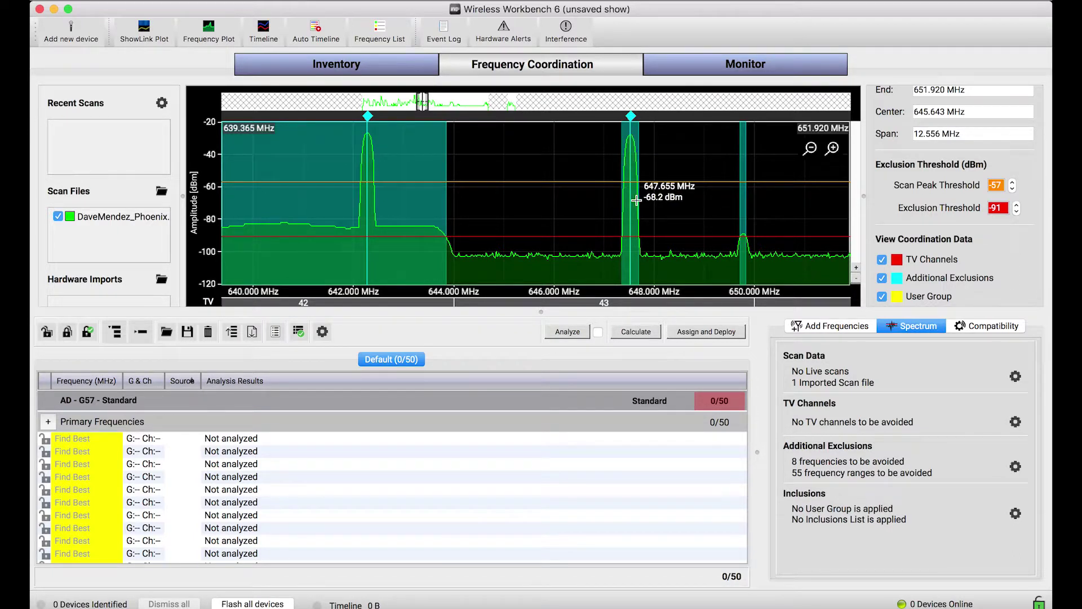
{"action": "scroll", "coordinate": [581, 208], "scroll_direction": "right", "scroll_amount": 3}
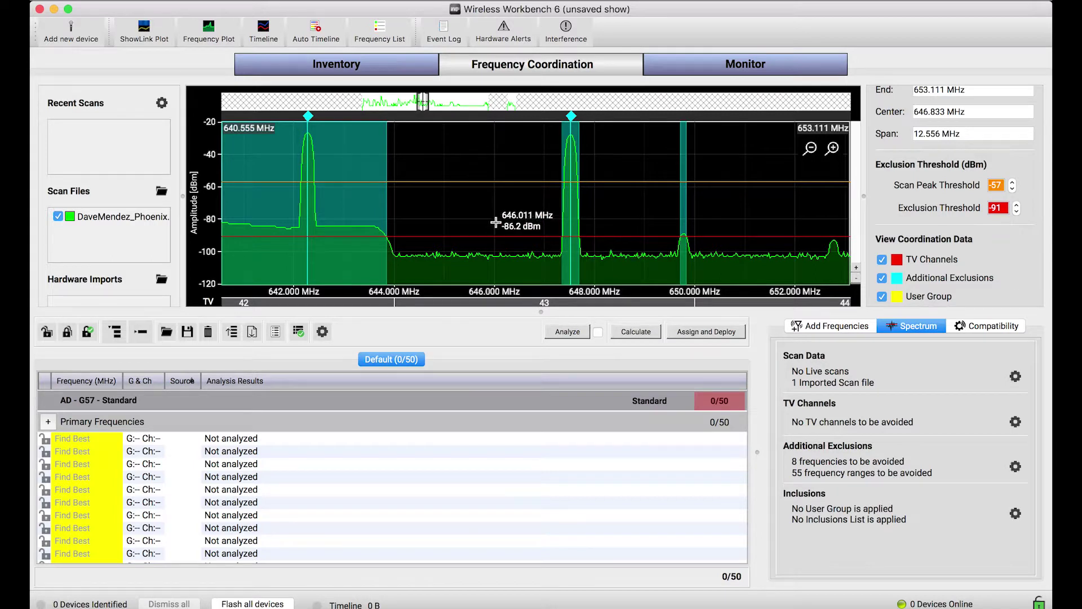
{"action": "scroll", "coordinate": [501, 203], "scroll_direction": "down", "scroll_amount": 2}
{"action": "scroll", "coordinate": [502, 204], "scroll_direction": "down", "scroll_amount": 1}
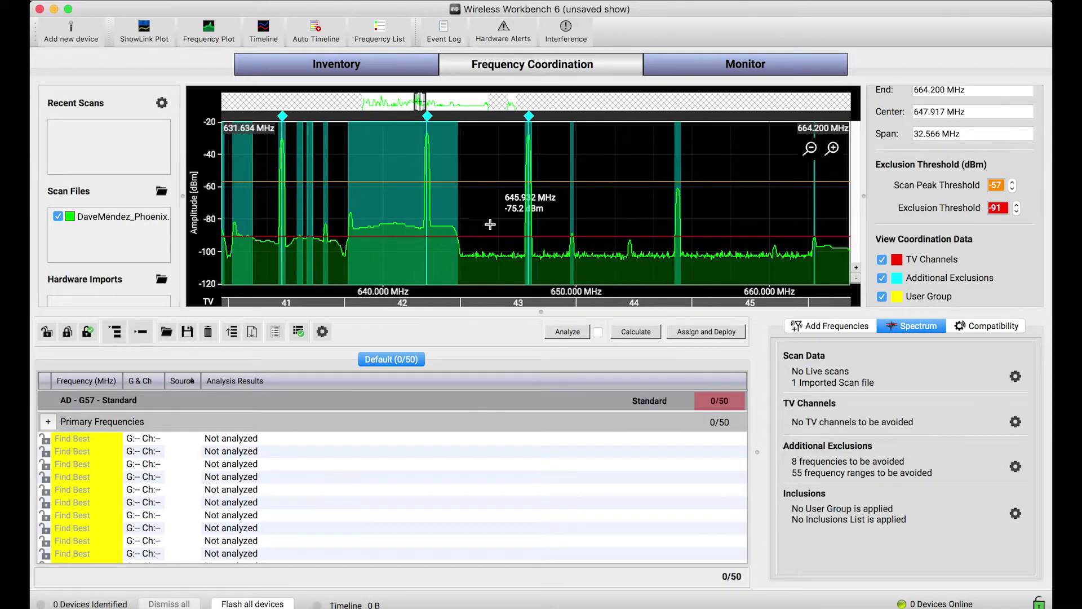
{"action": "left_click_drag", "start_coordinate": [484, 215], "coordinate": [543, 222]}
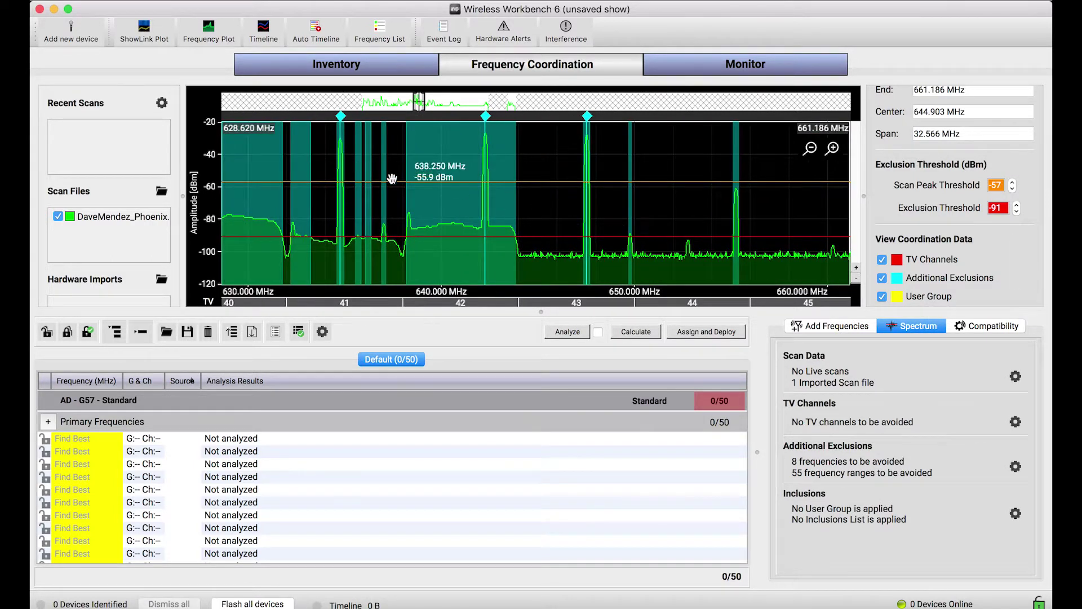
{"action": "left_click", "coordinate": [588, 114]}
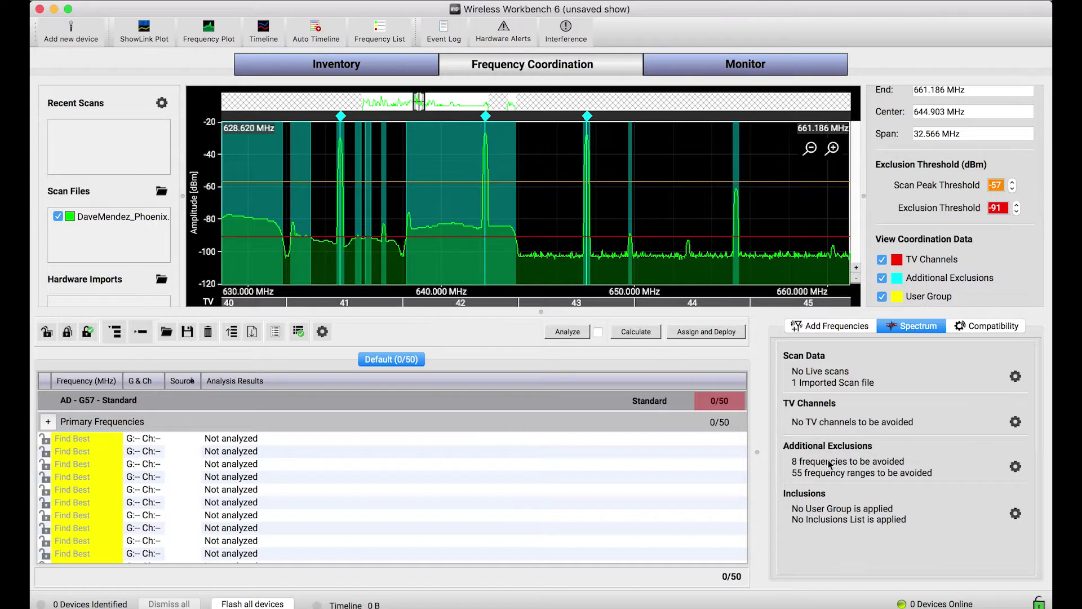
Open the Additional Exclusions list and look through the detected single frequencies and ranges
{"action": "left_click", "coordinate": [1015, 466]}
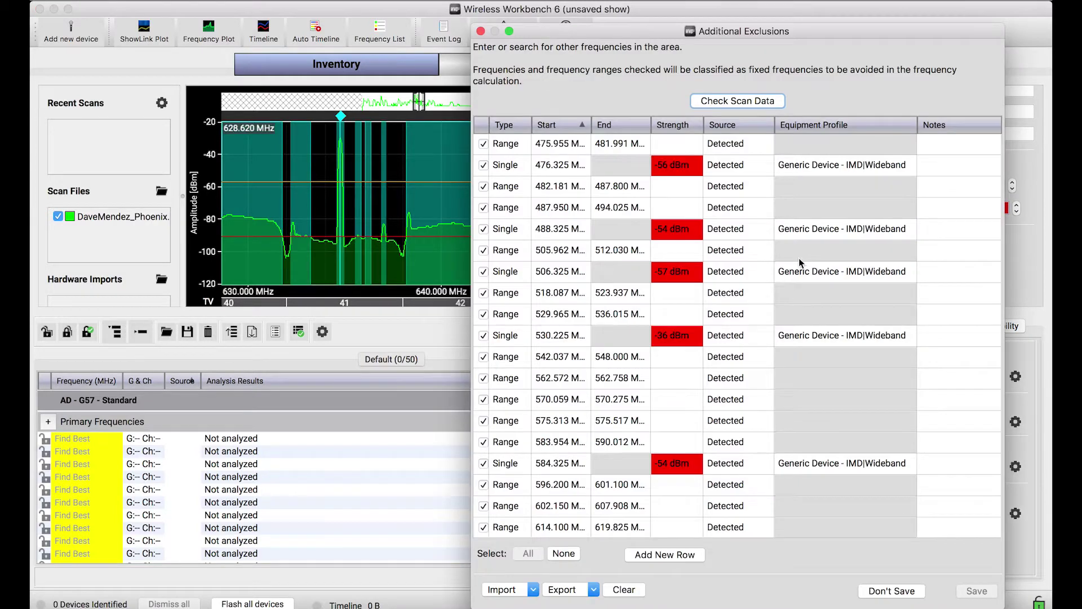
{"action": "scroll", "coordinate": [679, 275], "scroll_direction": "down", "scroll_amount": 3}
{"action": "scroll", "coordinate": [681, 274], "scroll_direction": "up", "scroll_amount": 3}
Close Additional Exclusions, toggle the scan trace off and on, and zoom out to the full spectrum
{"action": "left_click", "coordinate": [481, 32]}
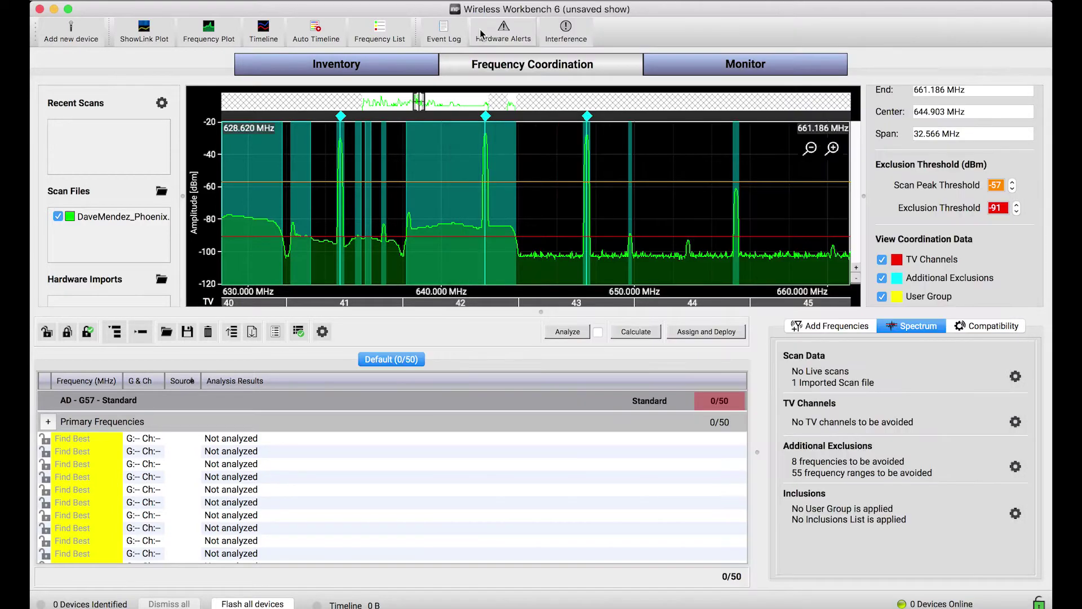
{"action": "left_click", "coordinate": [58, 216]}
{"action": "left_click", "coordinate": [58, 217]}
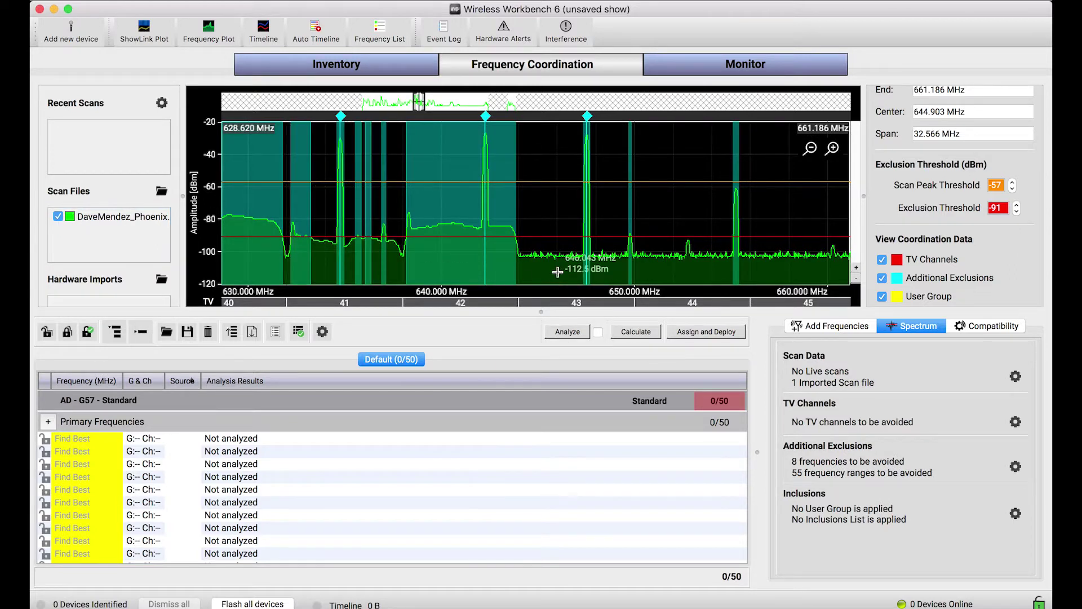
{"action": "scroll", "coordinate": [558, 261], "scroll_direction": "down", "scroll_amount": 5}
{"action": "scroll", "coordinate": [405, 242], "scroll_direction": "left", "scroll_amount": 5}
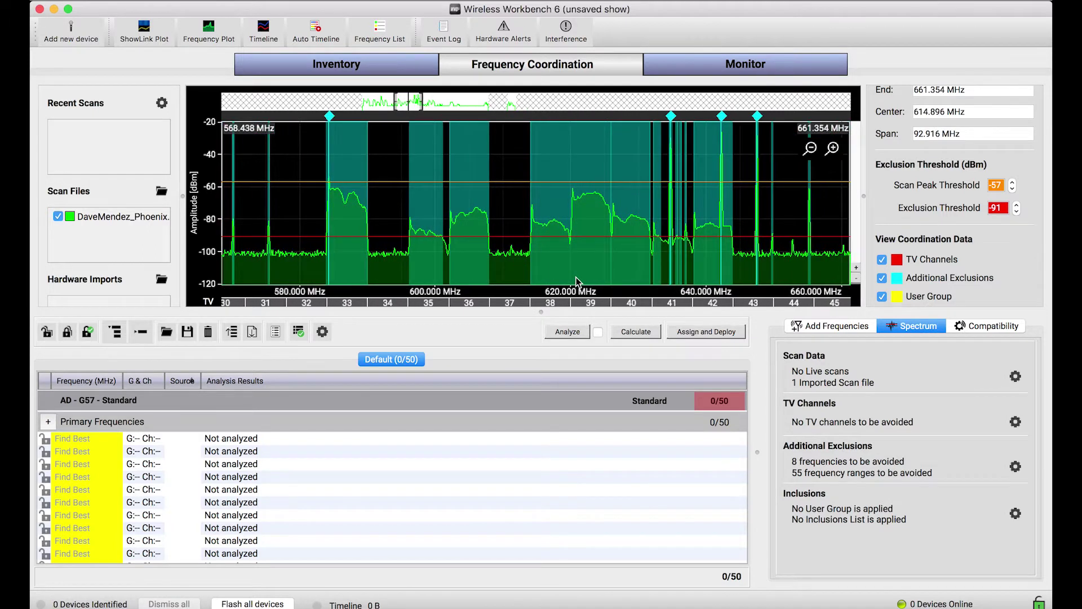
{"action": "scroll", "coordinate": [405, 243], "scroll_direction": "left", "scroll_amount": 2}
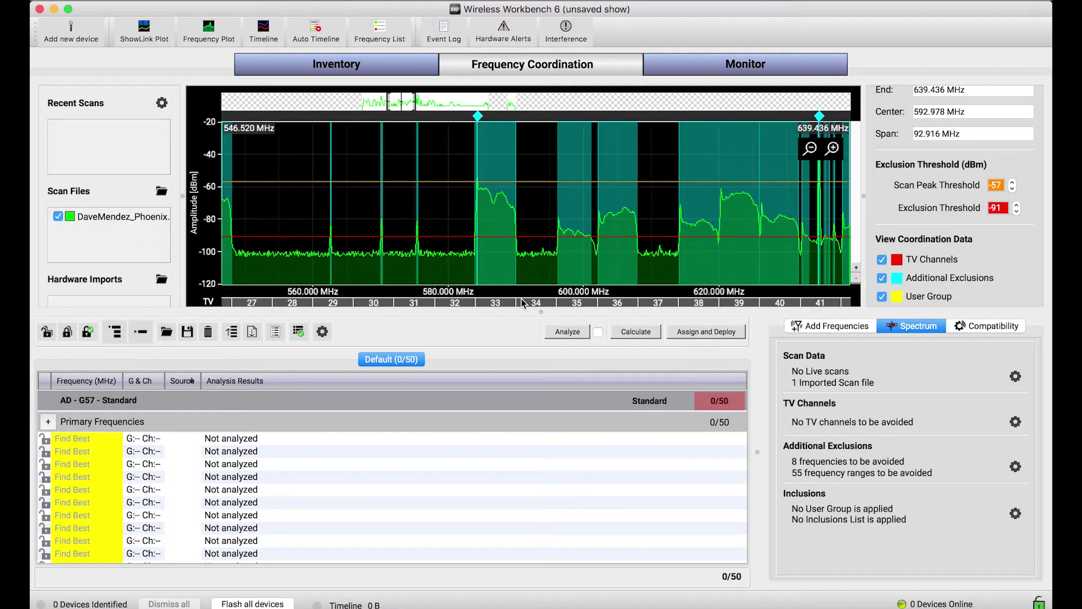
{"action": "scroll", "coordinate": [442, 266], "scroll_direction": "down", "scroll_amount": 2}
{"action": "scroll", "coordinate": [471, 262], "scroll_direction": "down", "scroll_amount": 1}
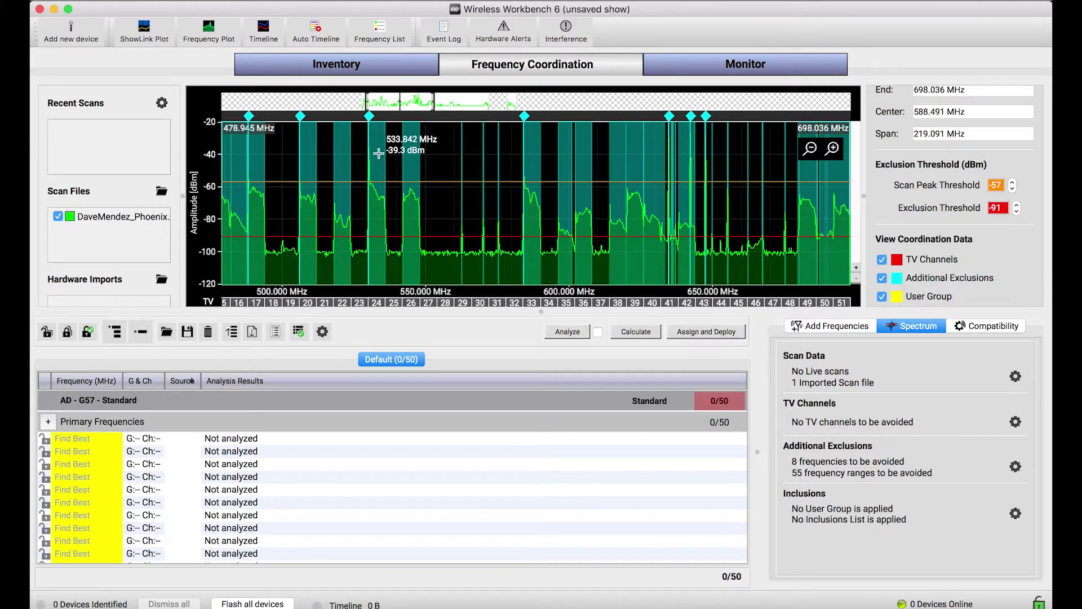
{"action": "scroll", "coordinate": [327, 169], "scroll_direction": "down", "scroll_amount": 1}
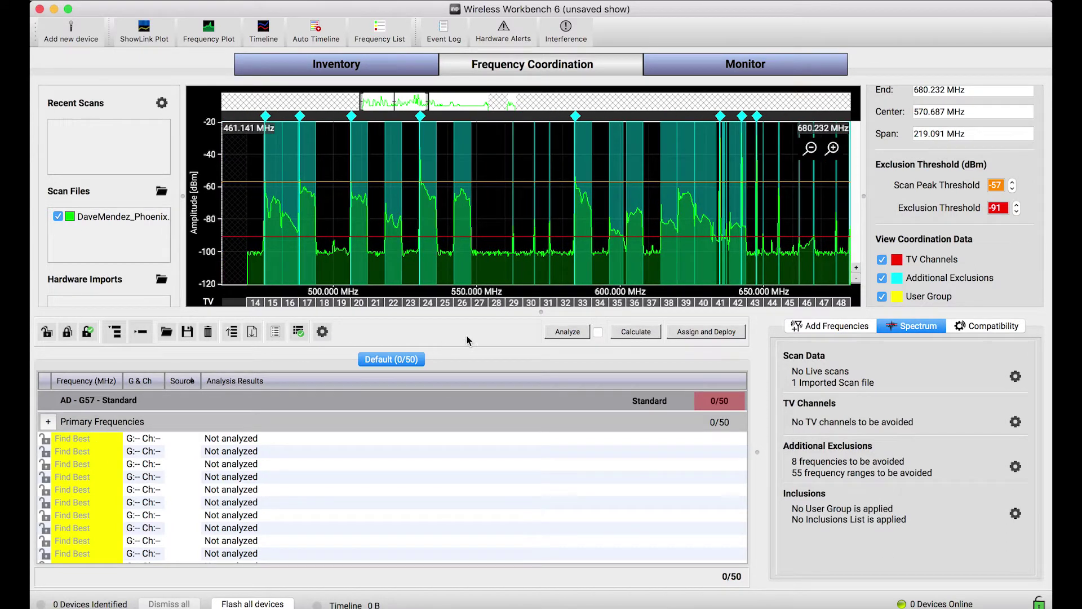
Calculate the 50 AD4D-A G57 frequencies so all 50/50 are marked Compatible
{"action": "left_click", "coordinate": [636, 332]}
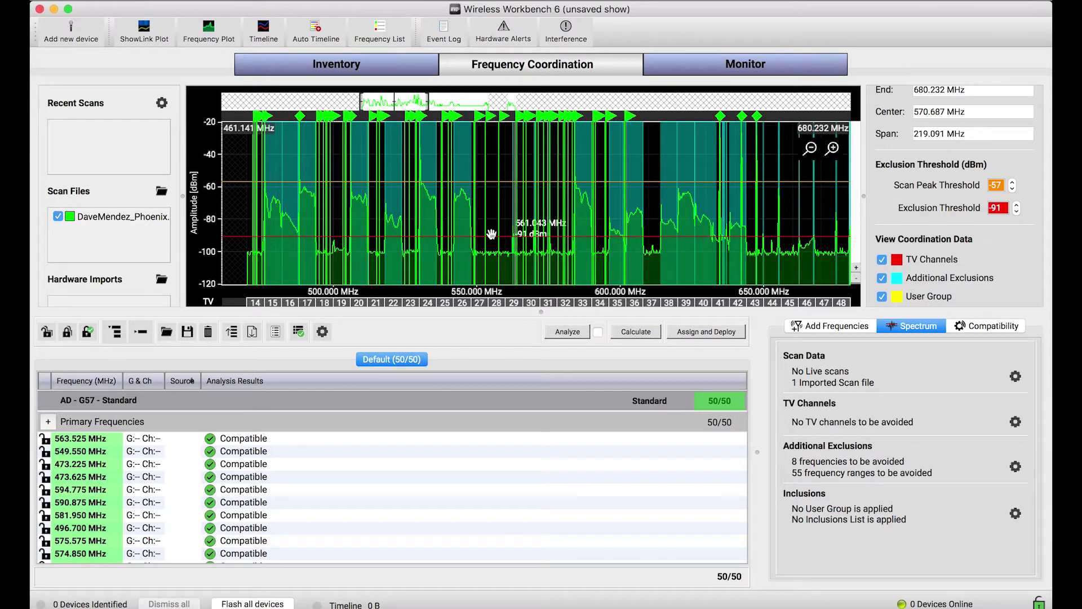
{"action": "scroll", "coordinate": [422, 252], "scroll_direction": "up", "scroll_amount": 3}
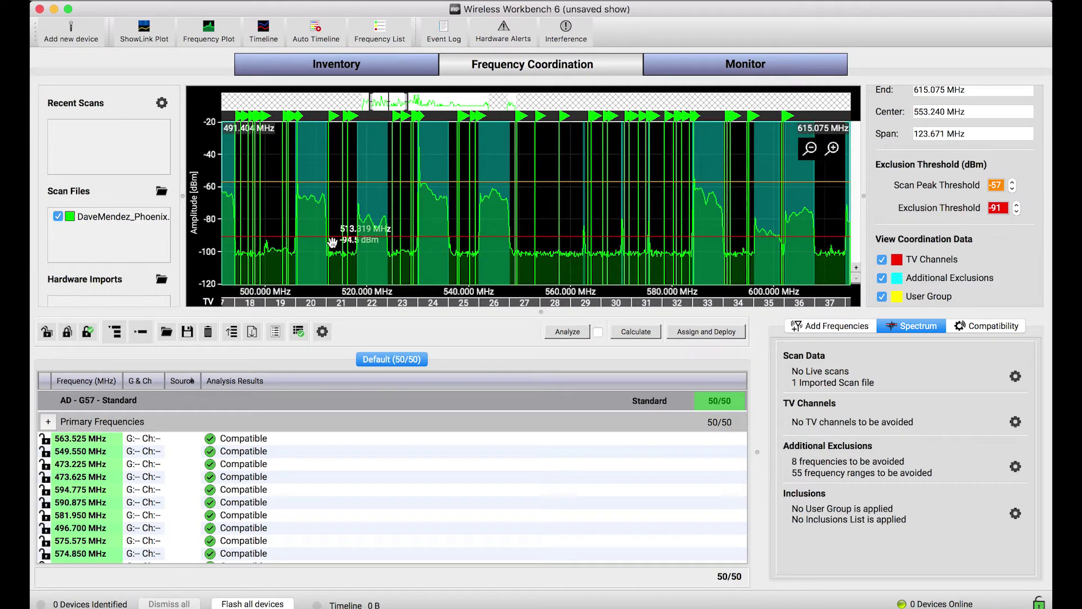